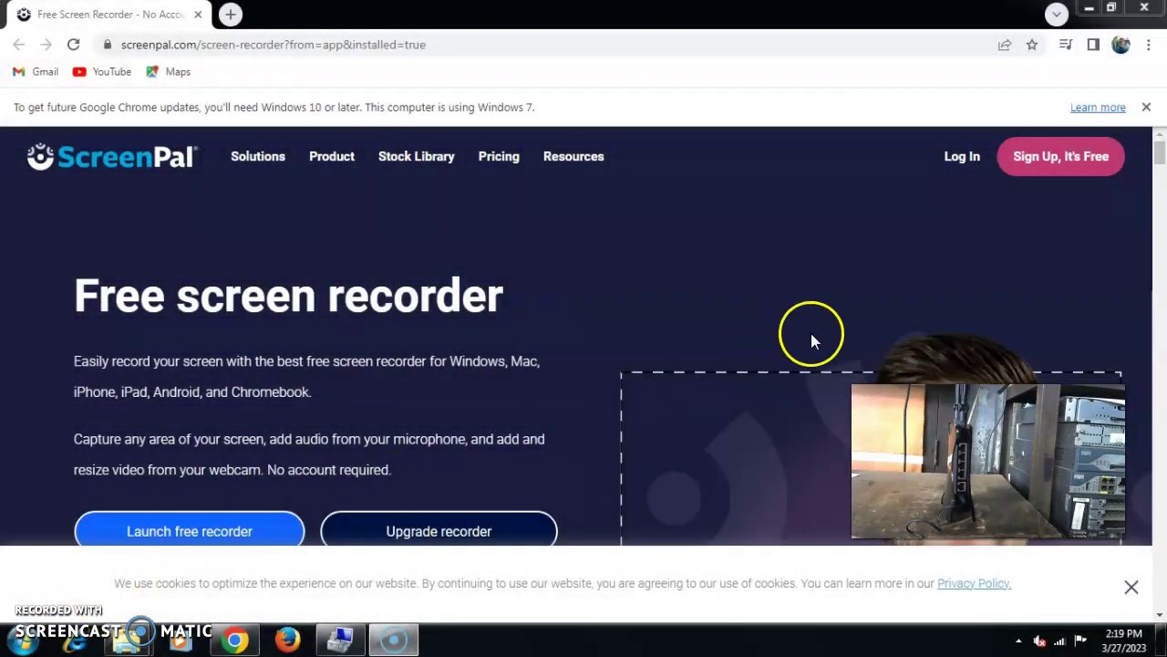
Close the ScreenPal browser window and open the computer's list of network adapter connections from the Network and Sharing Center
click(1146, 11)
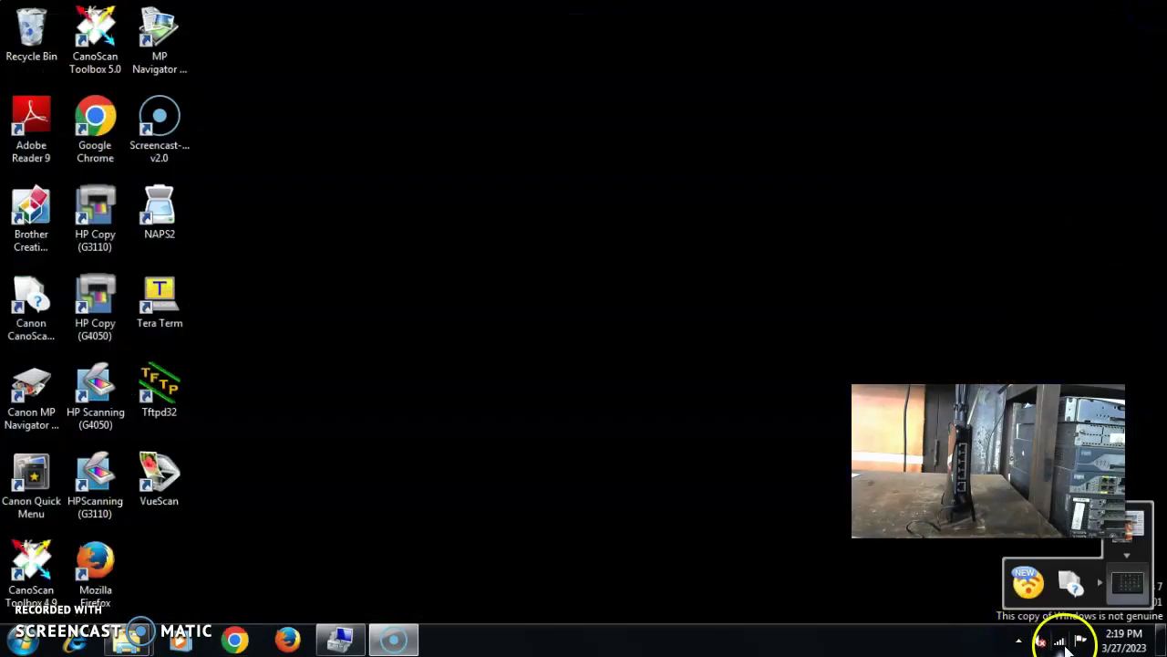
click(1062, 641)
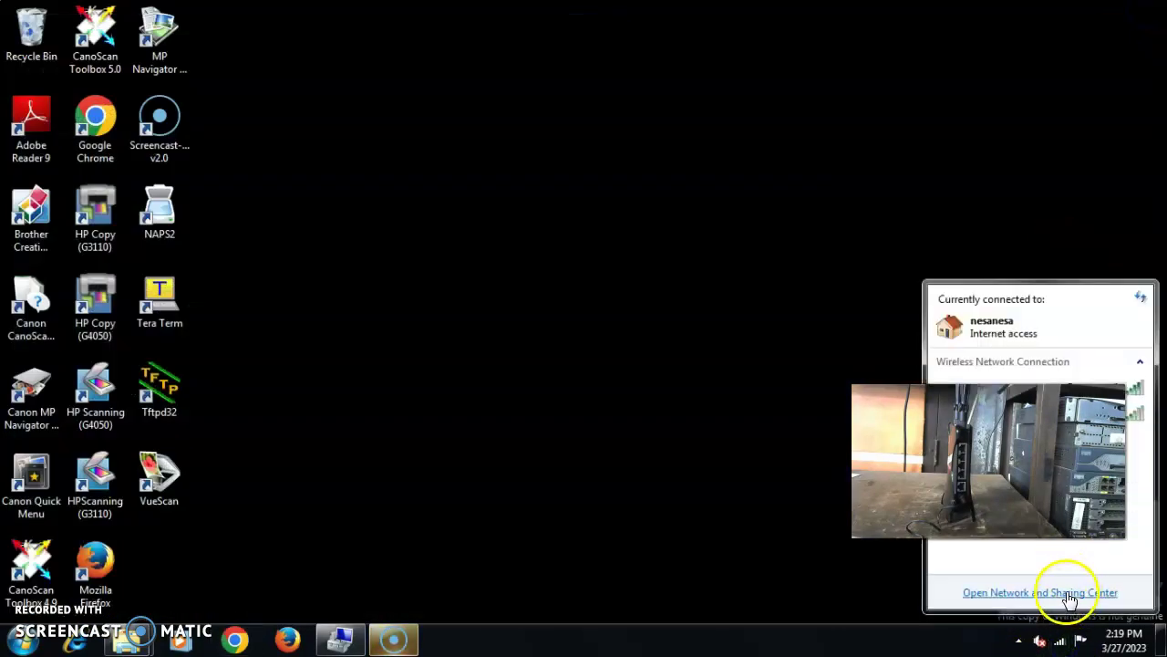
click(1069, 594)
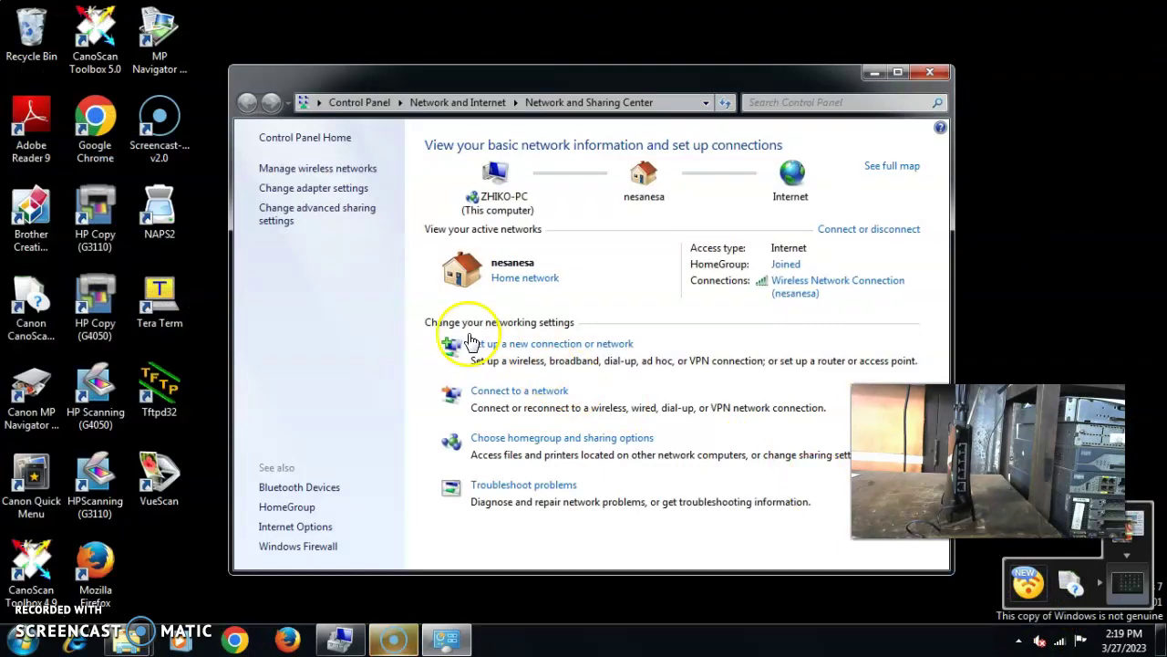
click(361, 188)
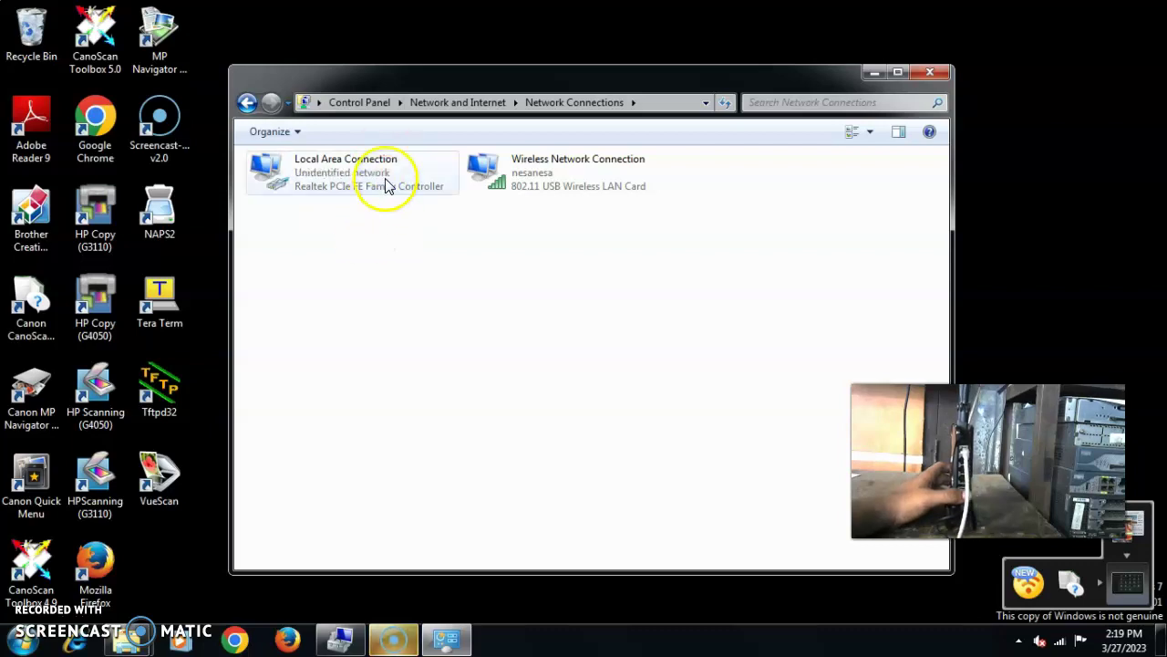
Check the Local Area Connection's status repeatedly while the cable is moved between router ports, closing the status window each time
double_click(386, 179)
click(390, 199)
double_click(390, 199)
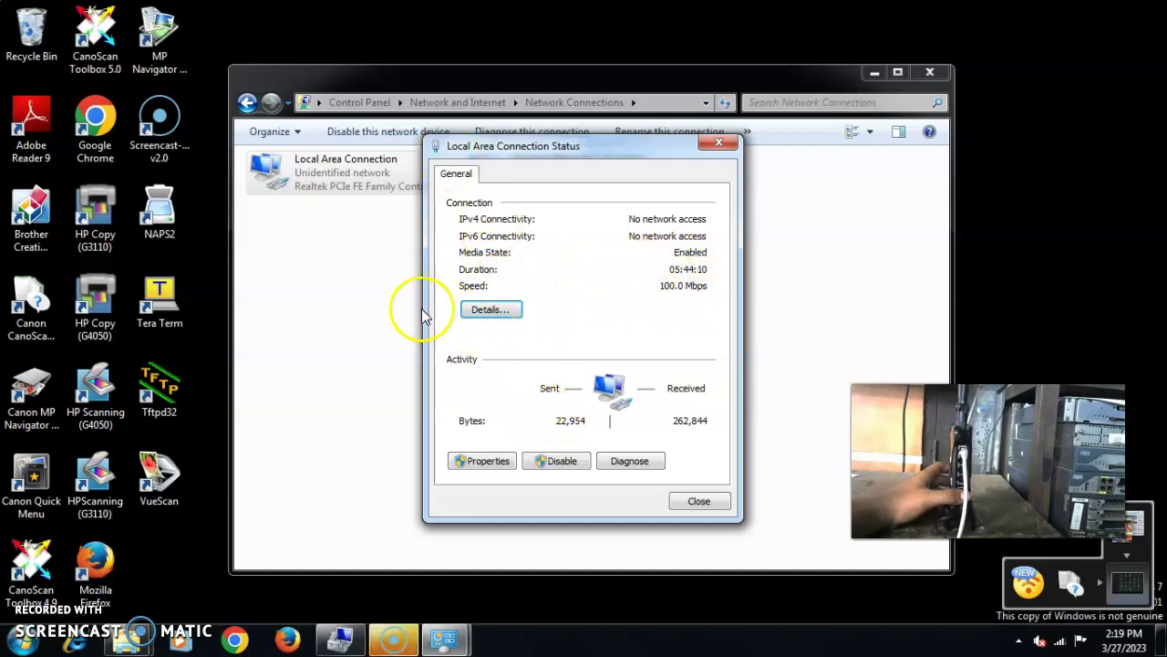
click(378, 300)
double_click(418, 170)
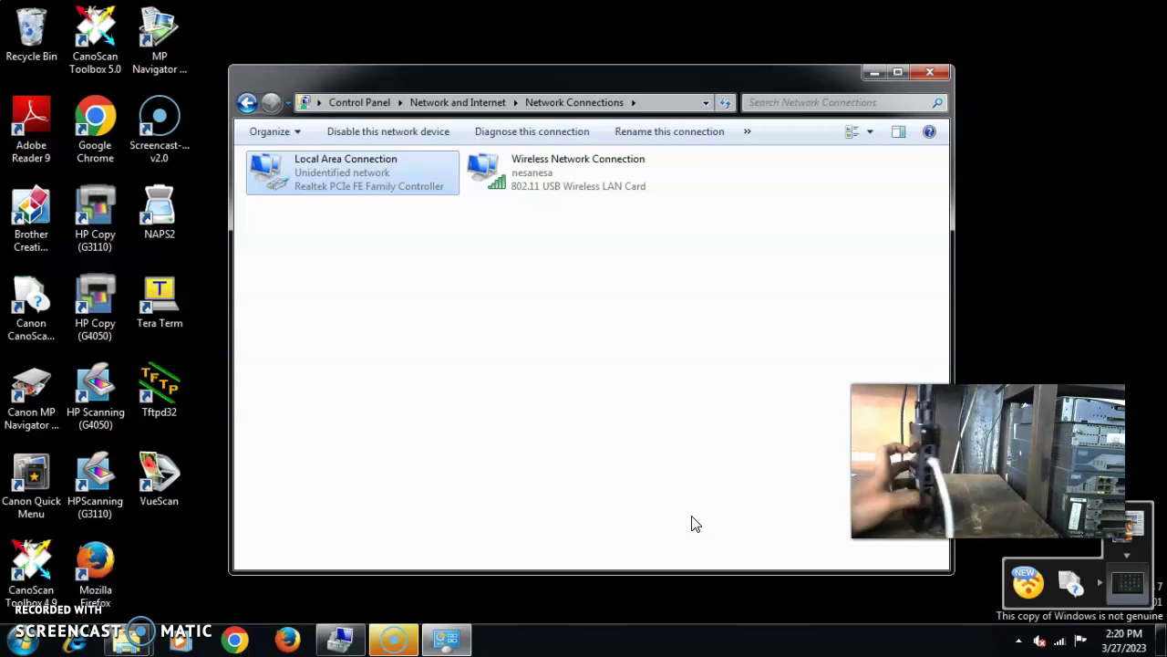
click(431, 162)
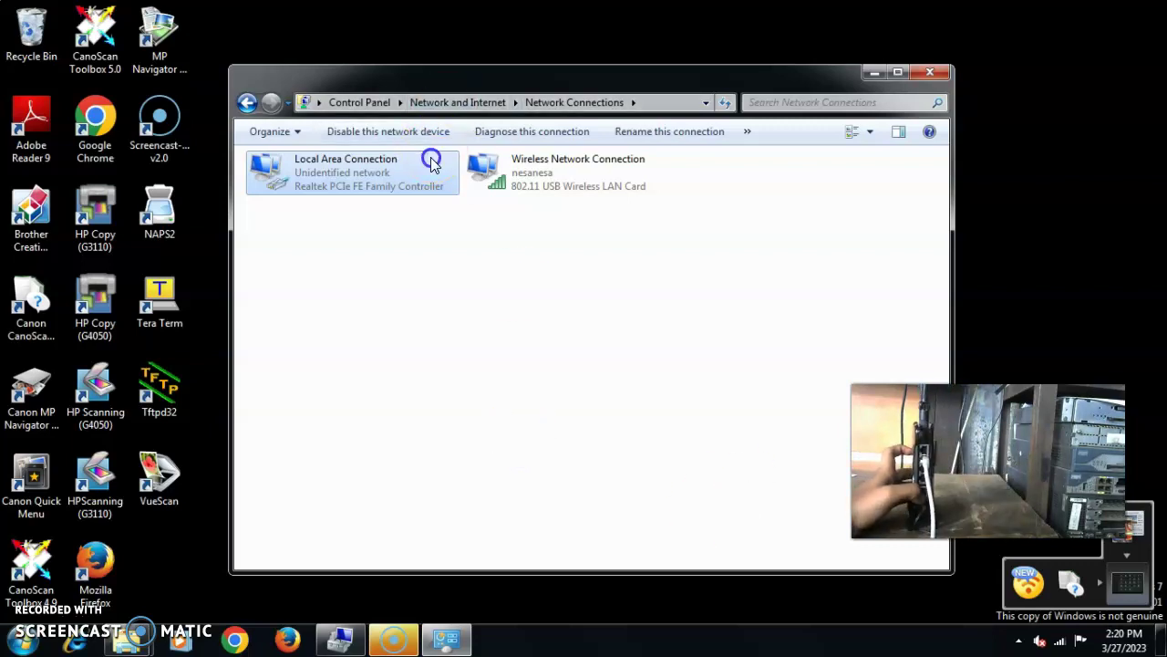
double_click(432, 162)
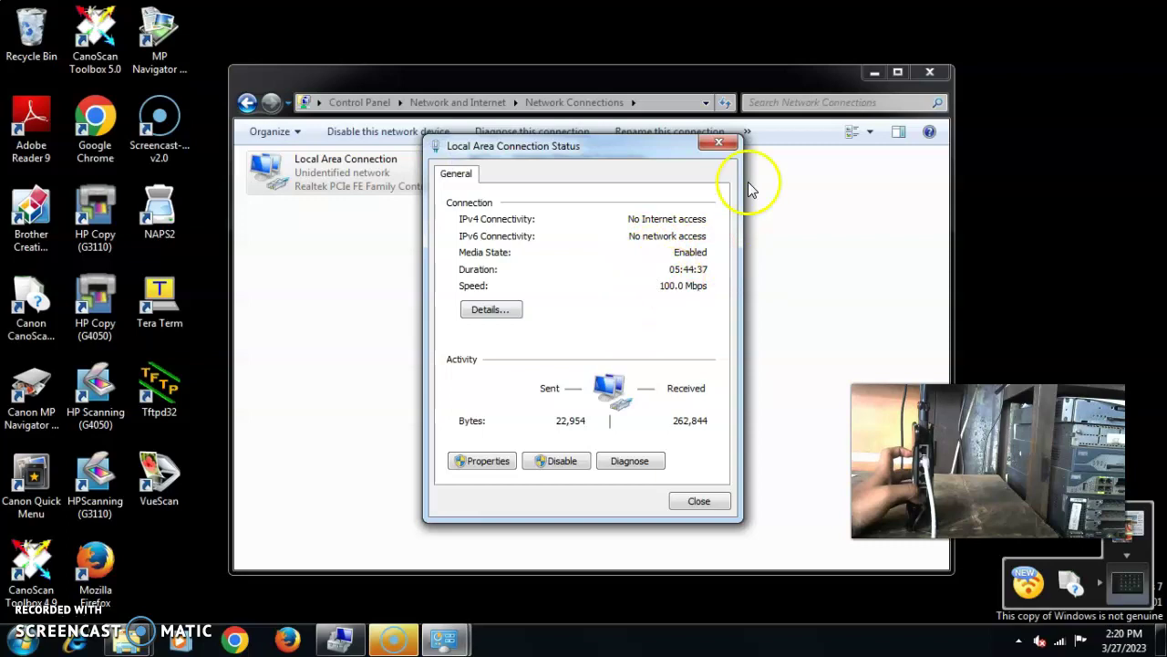
click(716, 143)
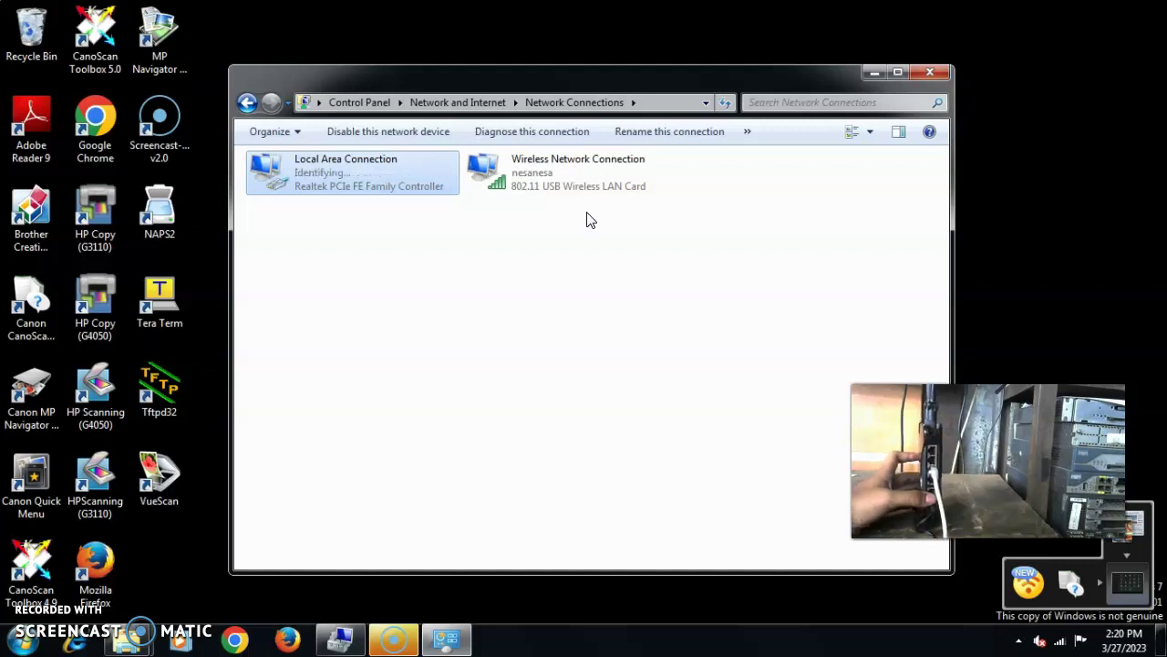
double_click(444, 174)
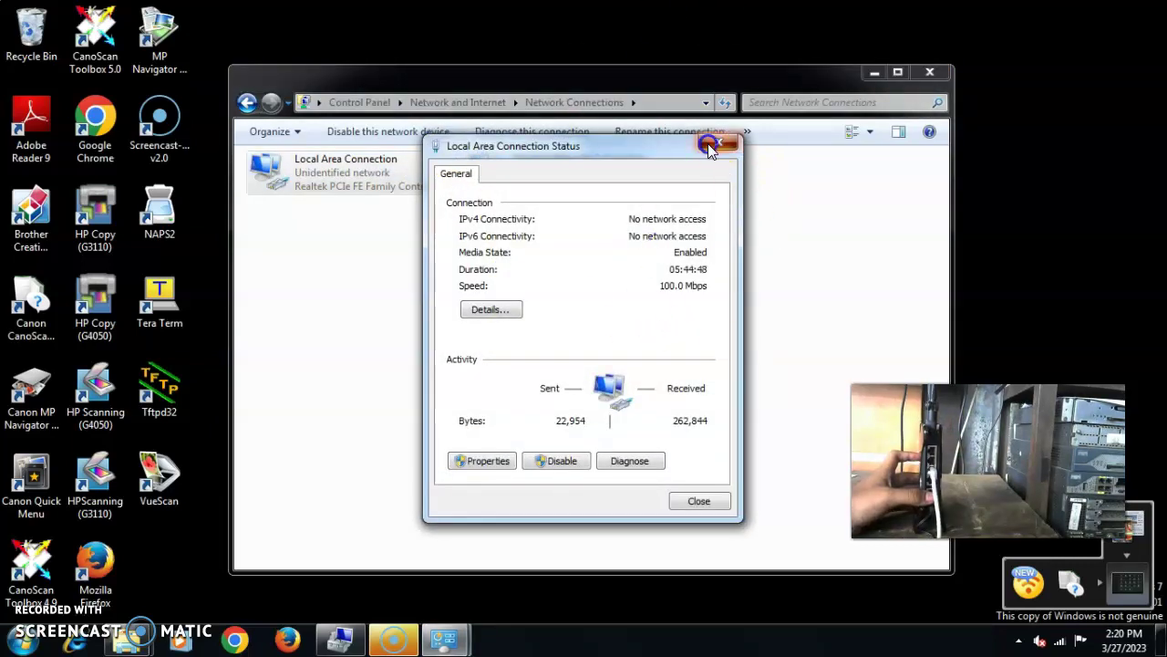
click(710, 144)
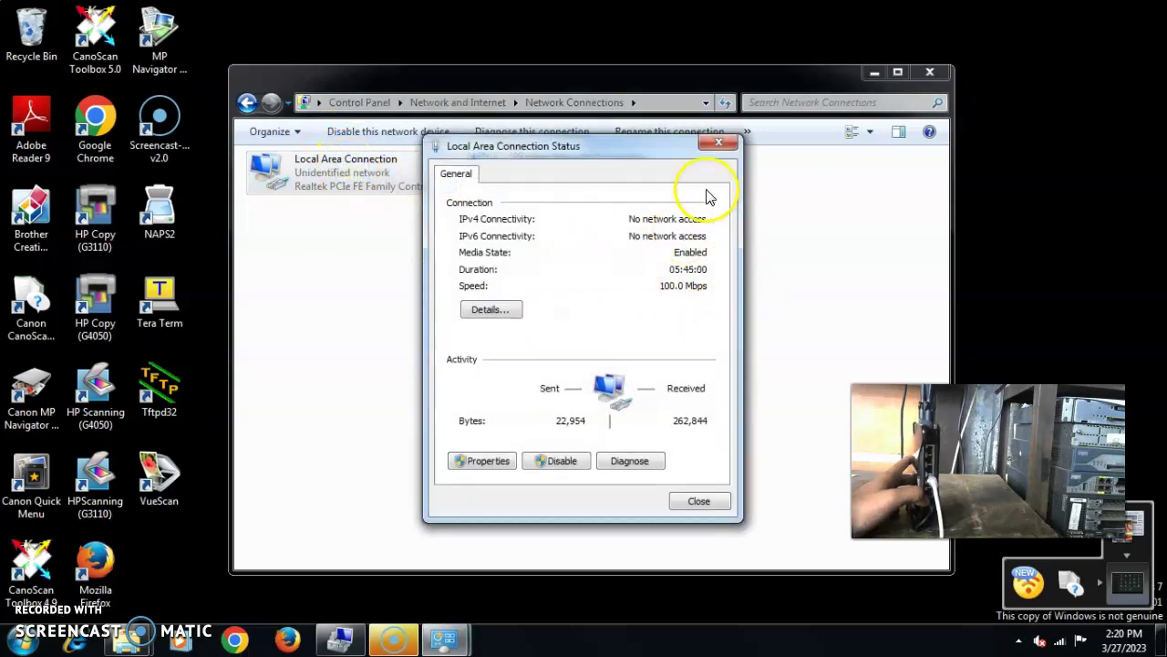
click(716, 146)
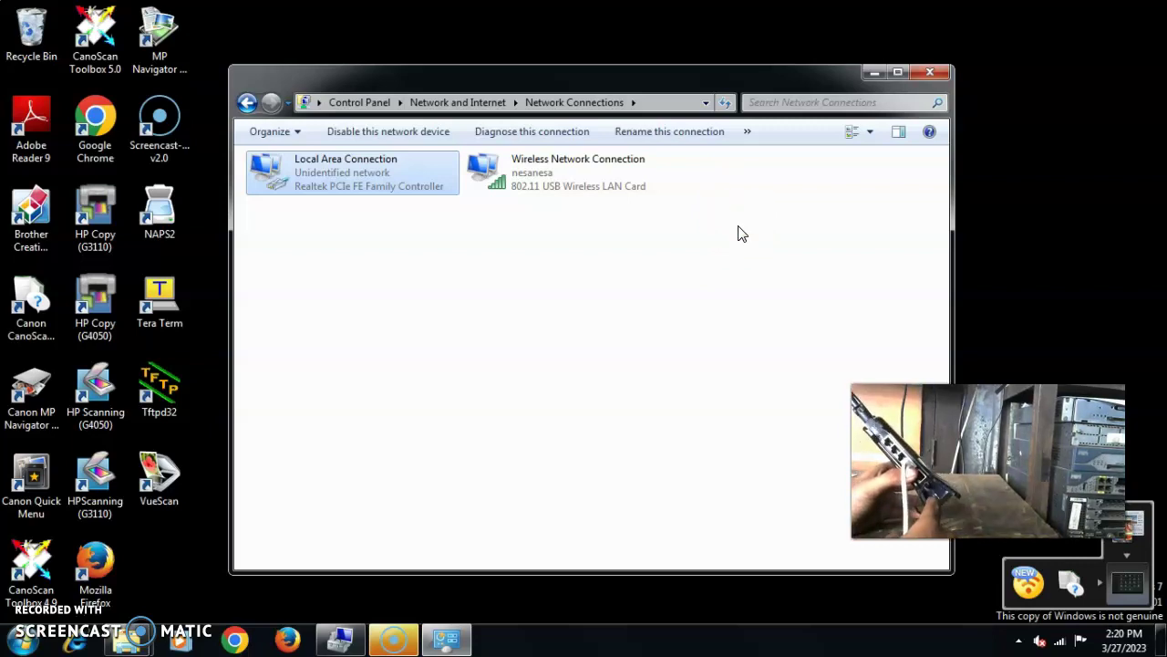
Review and accept the Local Area Connection's static IPv4 address 192.168.1.253 with subnet mask 255.255.255.0
double_click(315, 178)
click(480, 461)
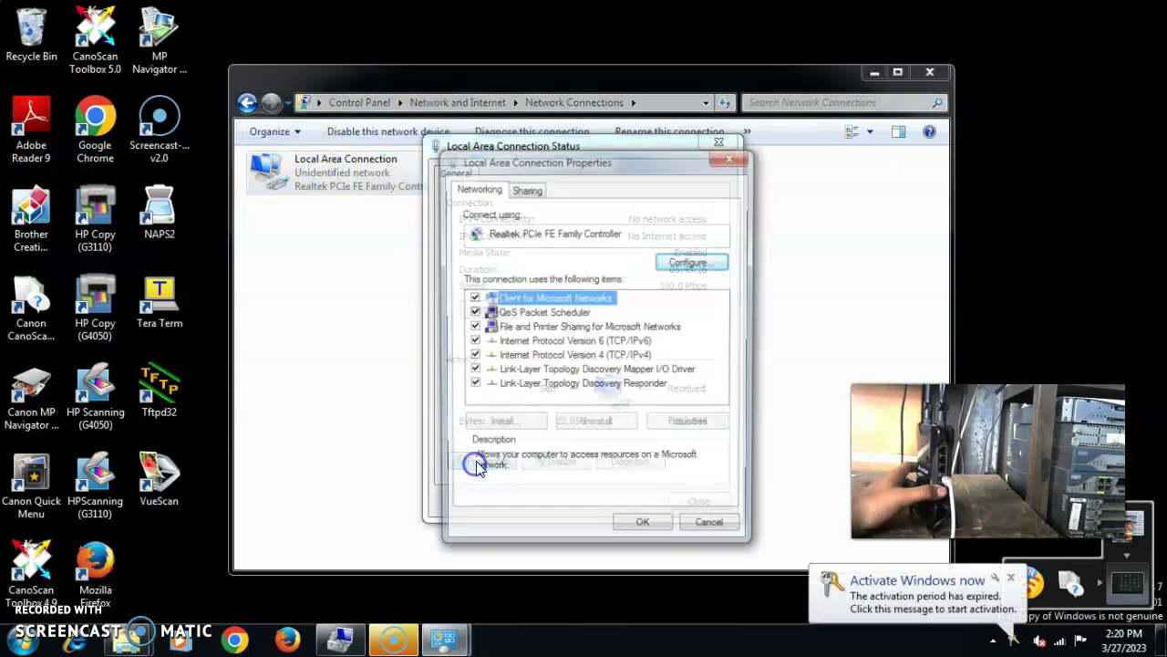
double_click(529, 357)
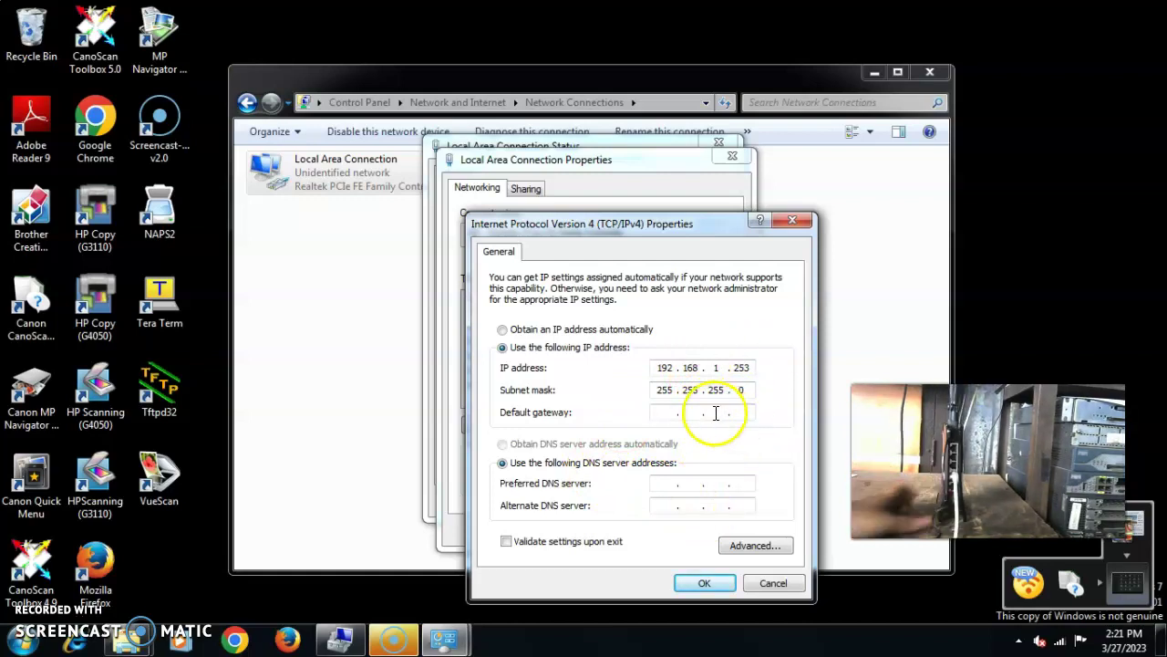
click(705, 584)
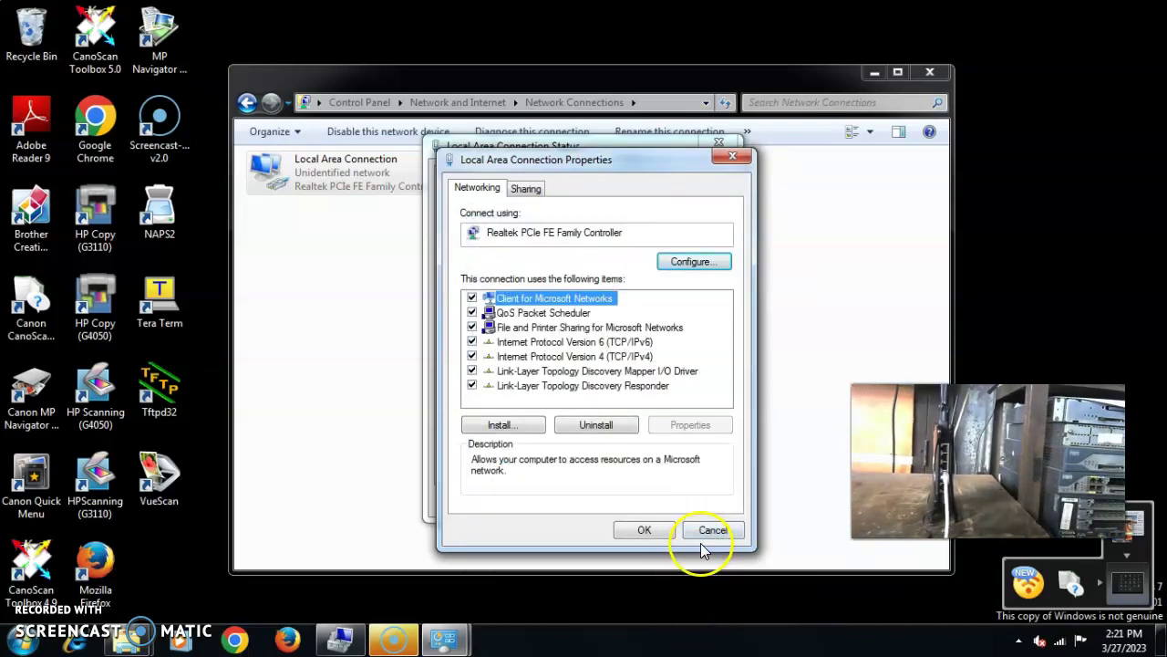
click(625, 528)
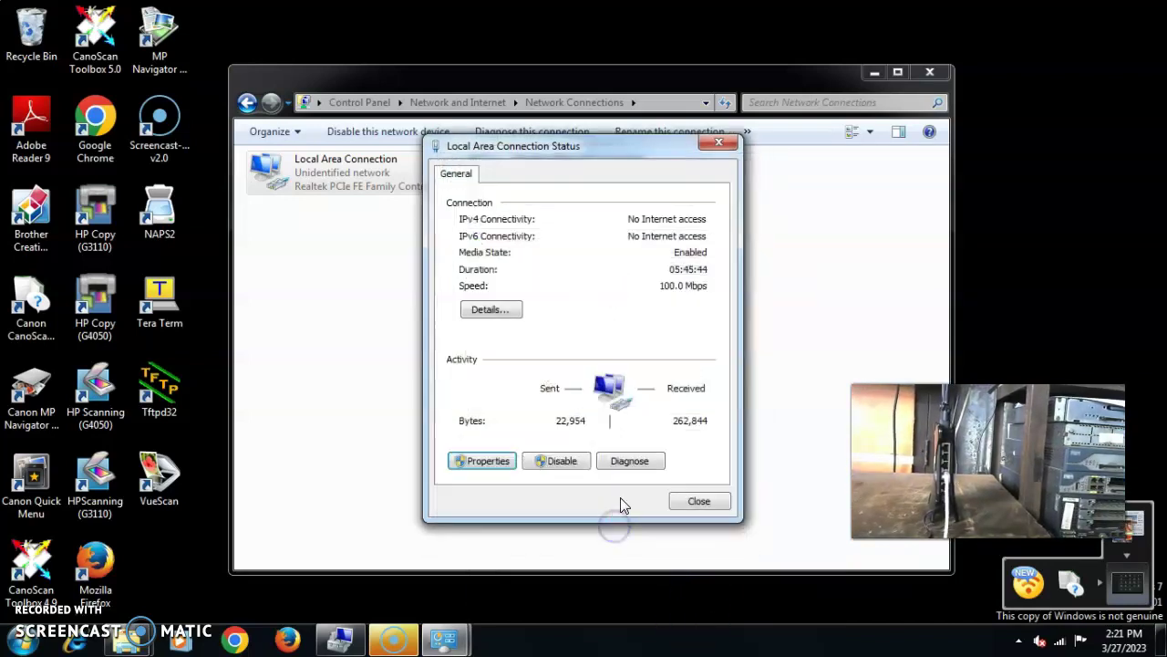
click(699, 501)
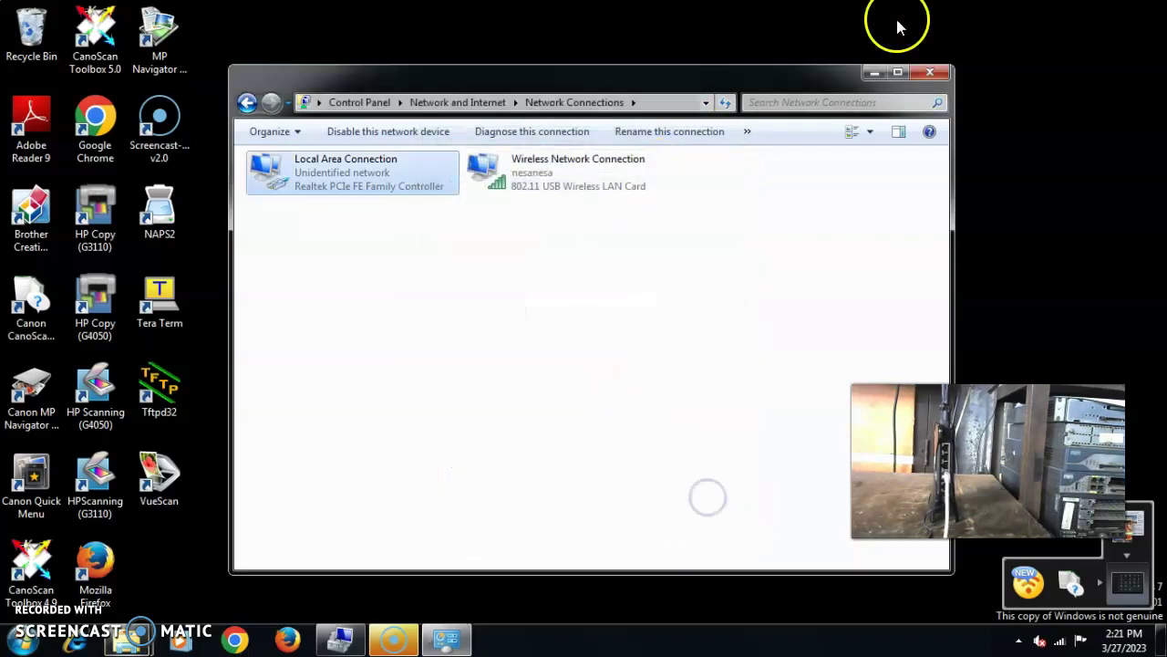
Switch to Internet Explorer, decline making it the default browser, and open the router page at 192.168.1.254/home.asp
click(876, 72)
click(96, 641)
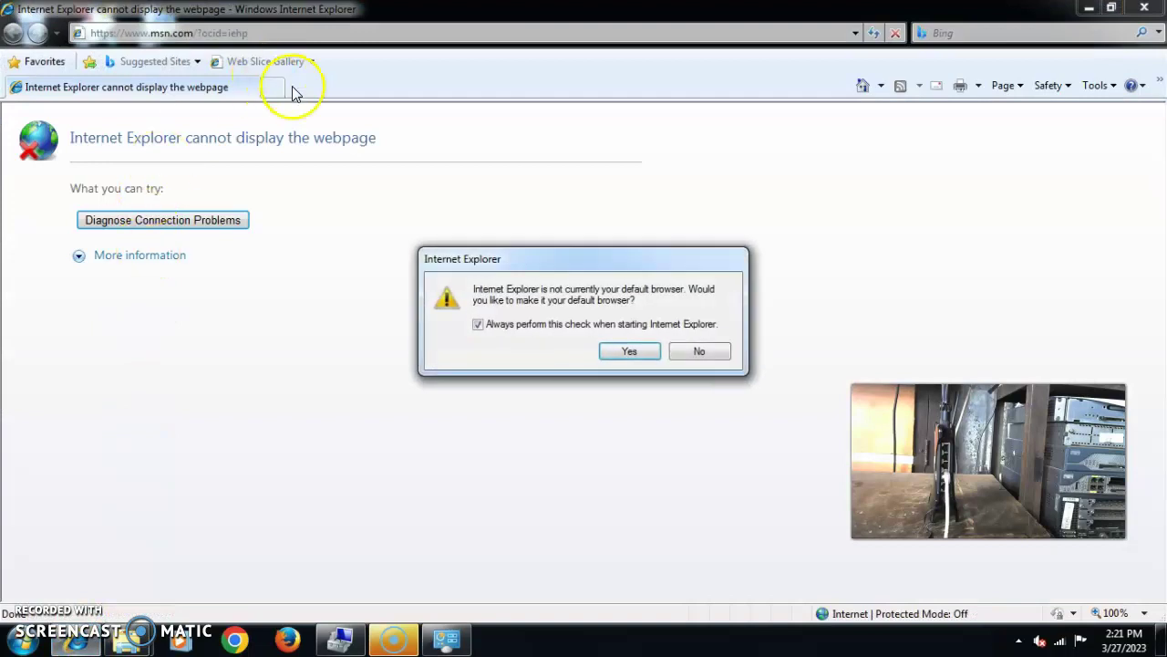
click(699, 353)
click(267, 32)
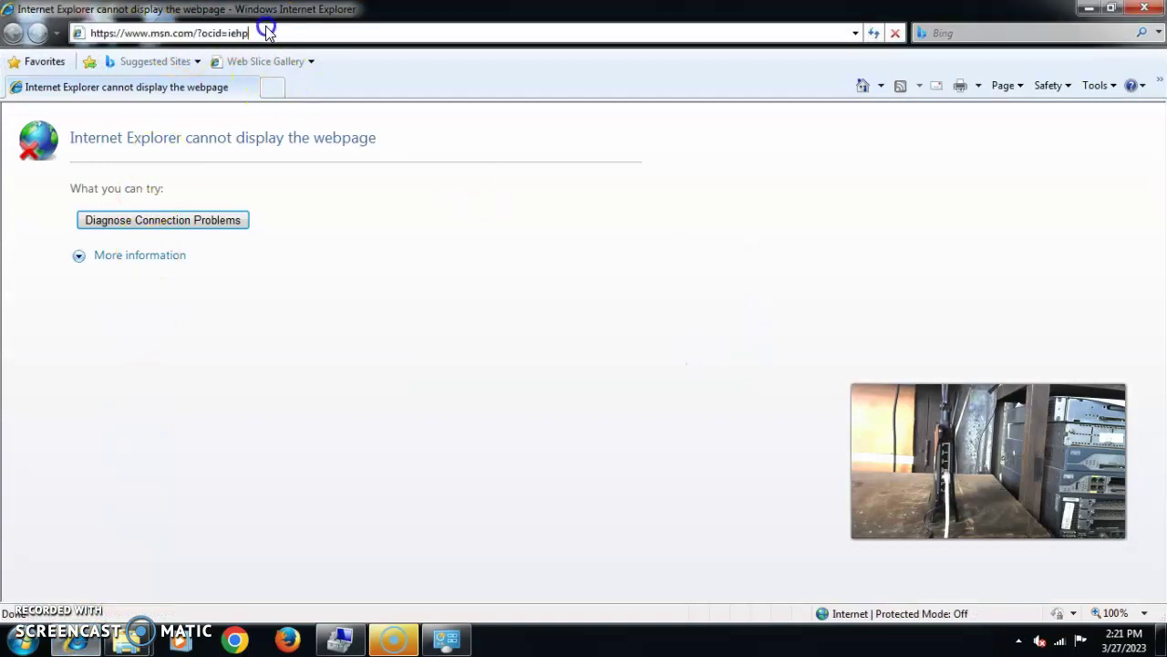
click(289, 30)
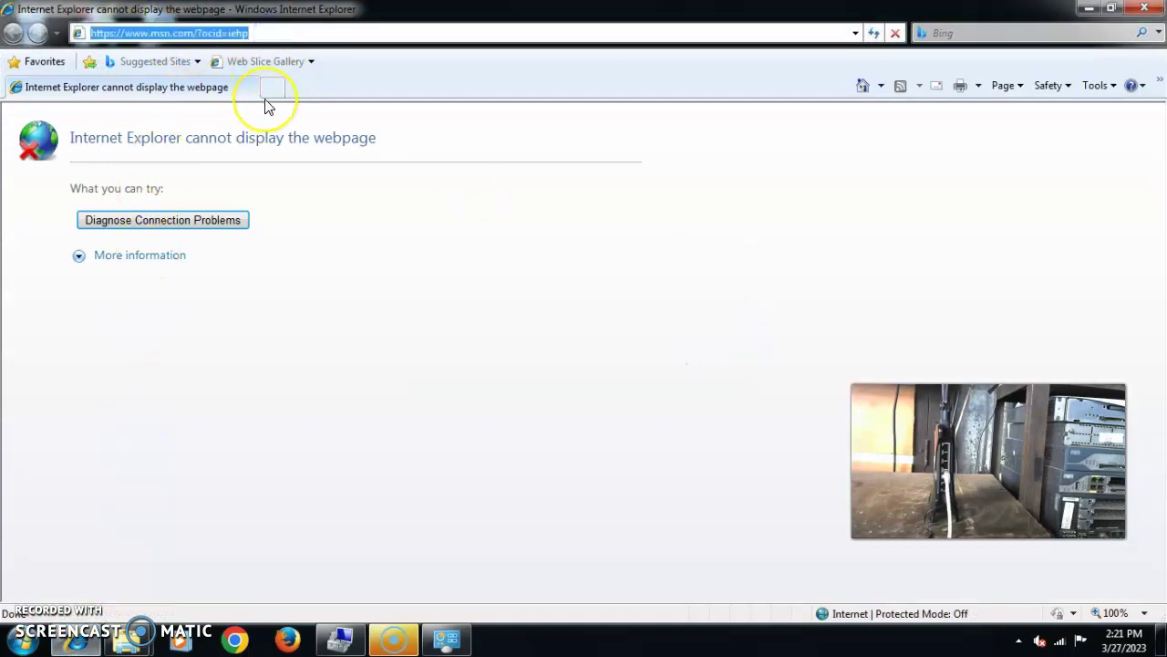
text(192.1)
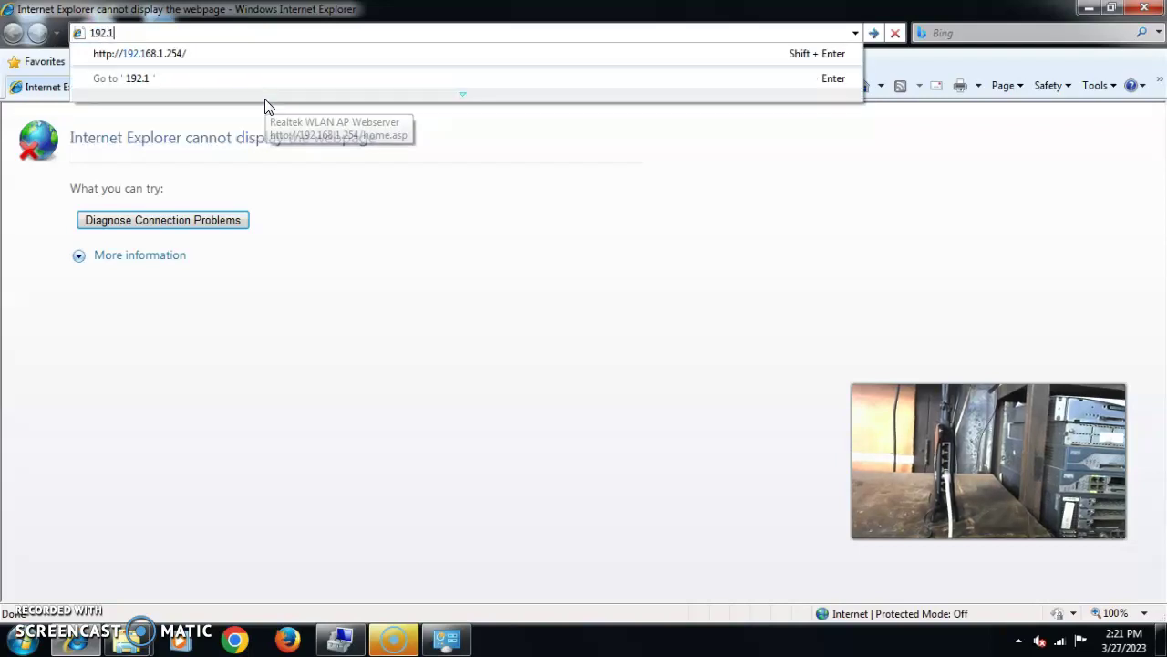
text(68.1.25)
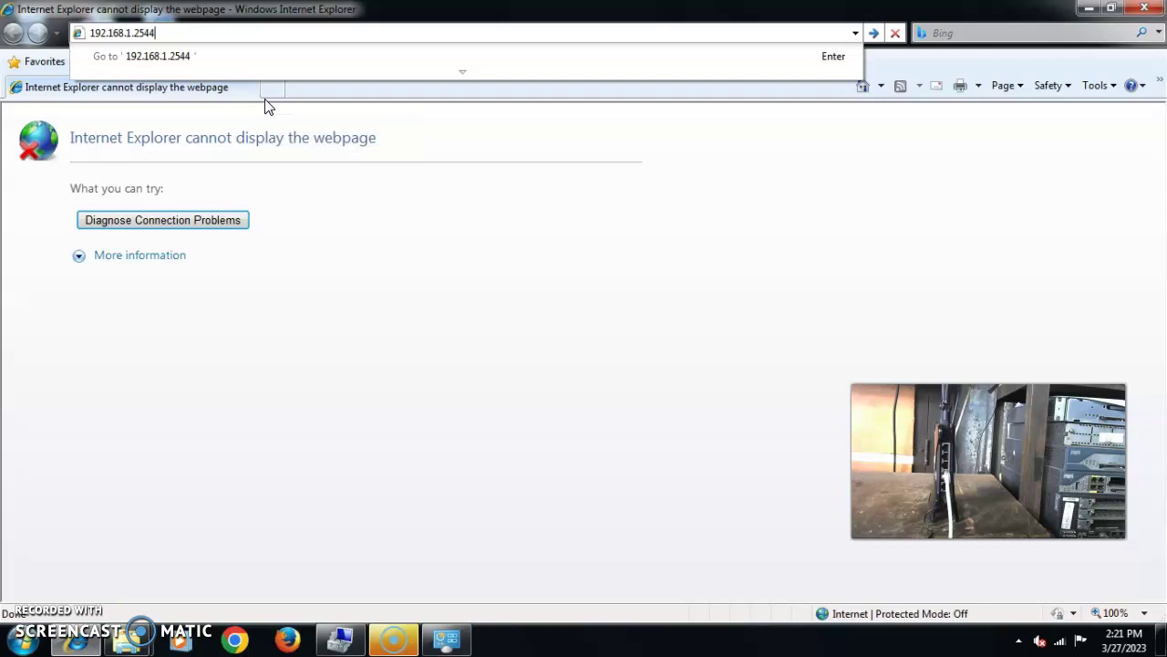
text(44)
key(BackSpace)
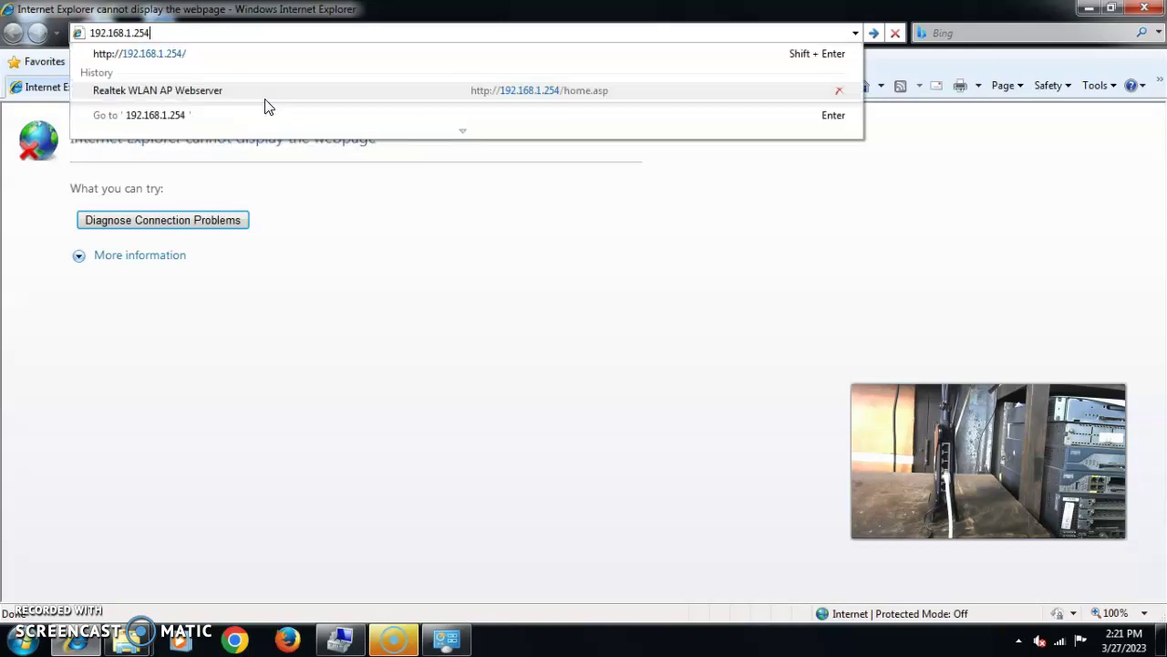
click(265, 98)
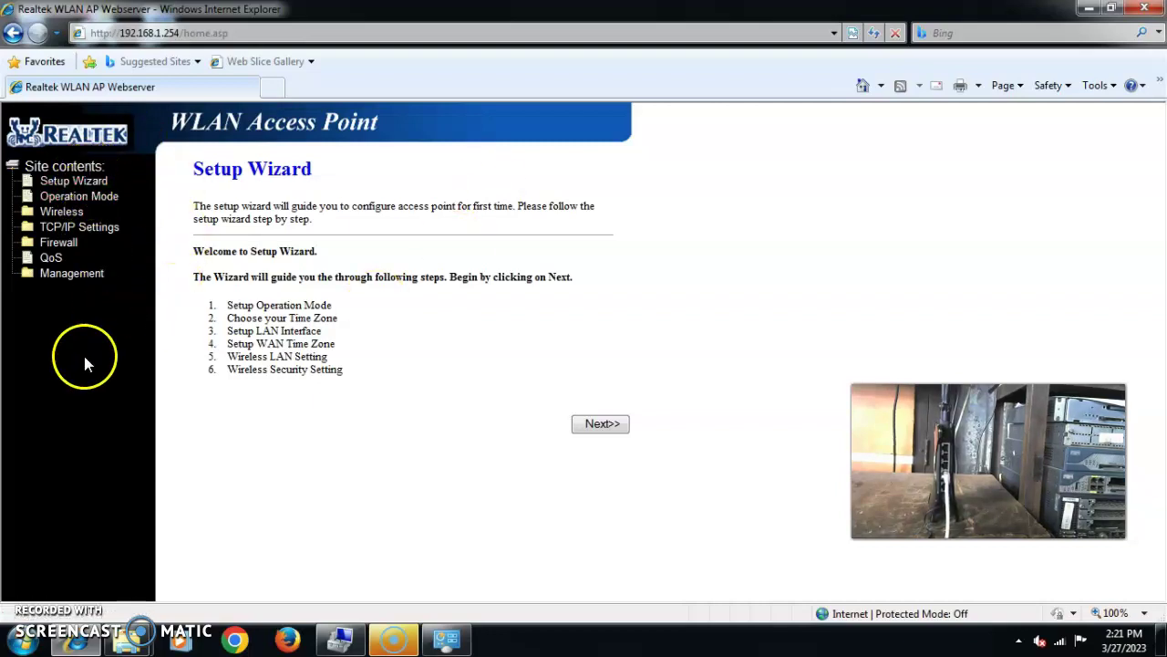
Look through the access point's Operation Mode page and its wireless Basic Settings, Advanced Settings and Security pages
click(93, 197)
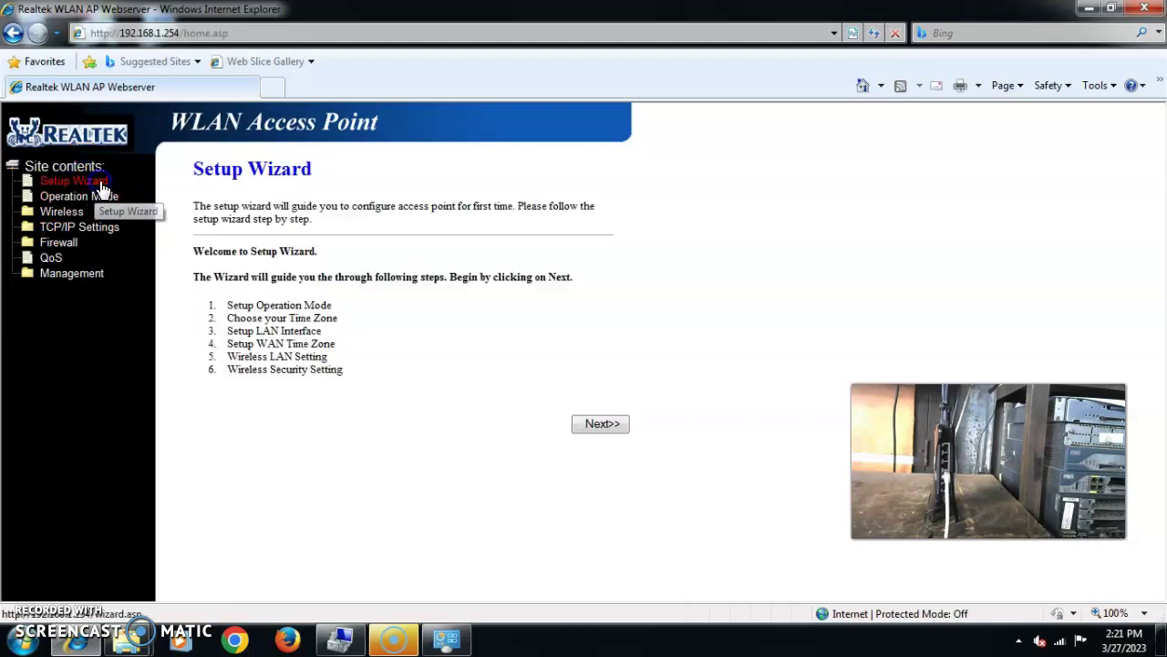
click(91, 199)
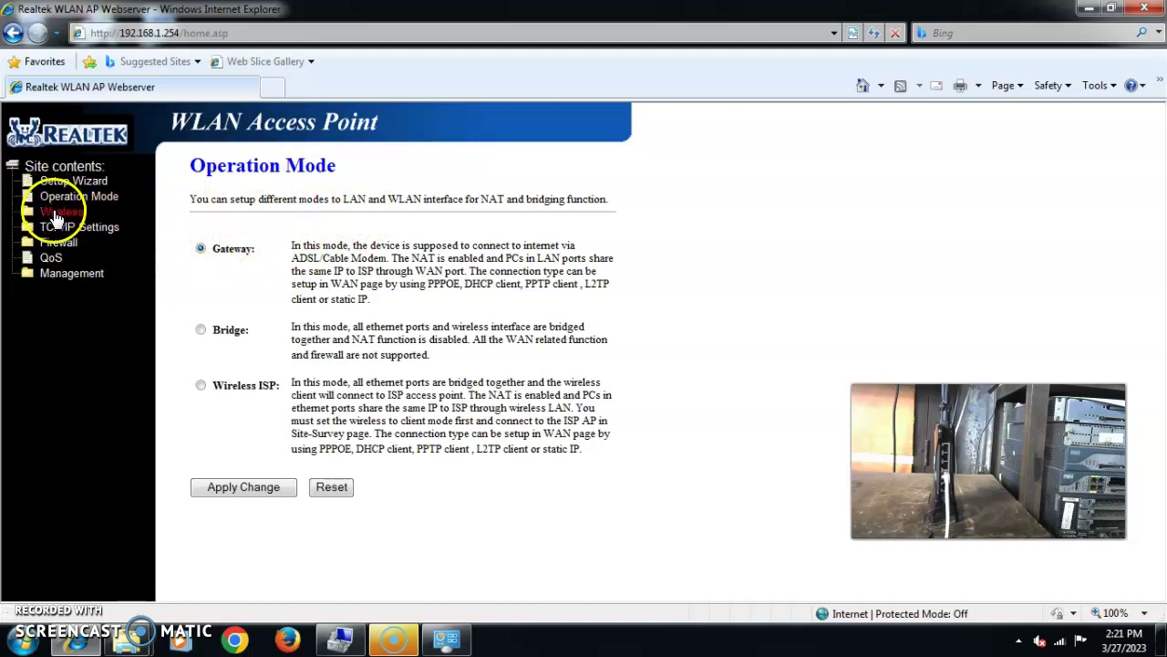
click(57, 213)
click(105, 228)
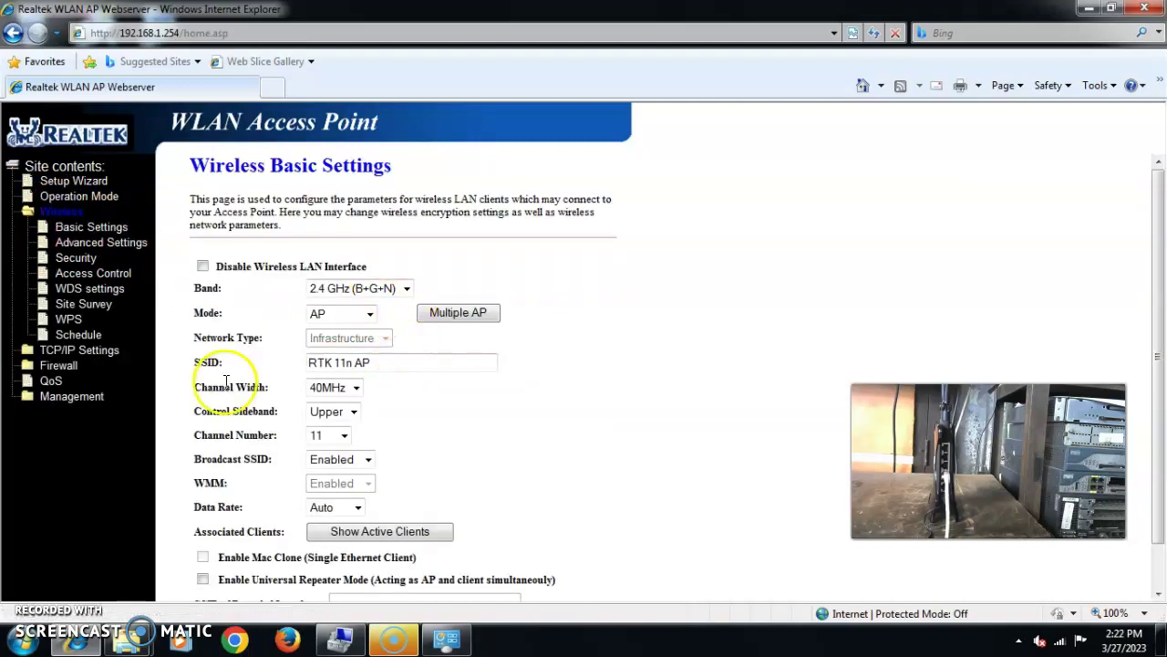
click(82, 244)
click(73, 258)
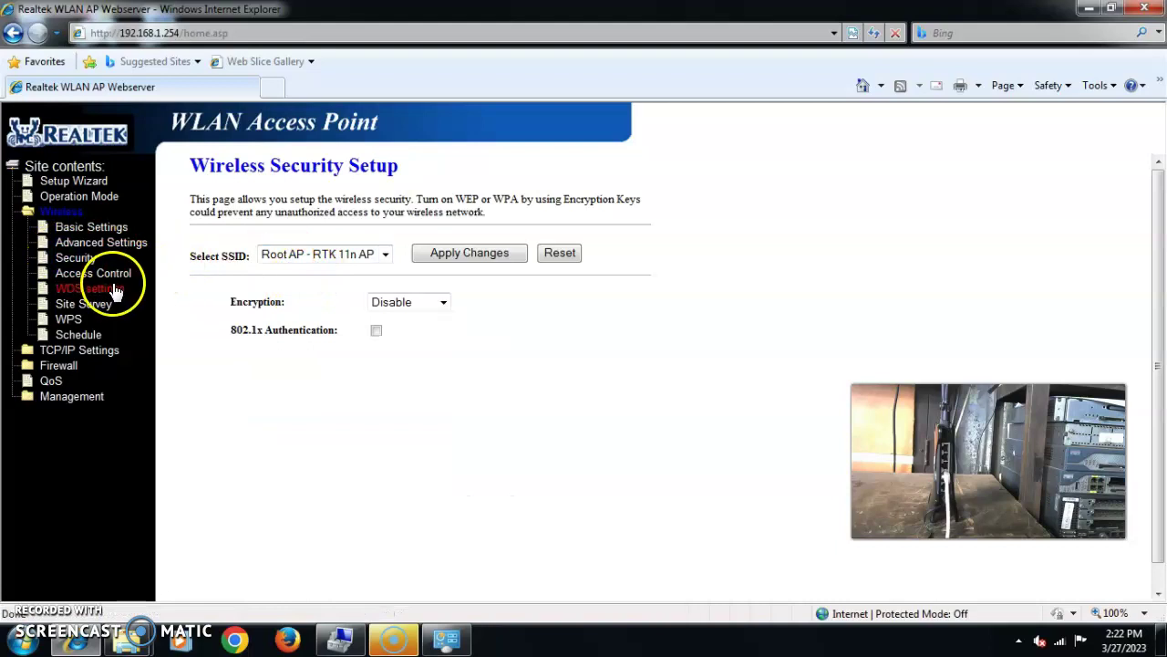
Review the access point's LAN Interface and WAN Interface setup pages in the TCP/IP settings
drag(109, 290, 99, 352)
click(98, 352)
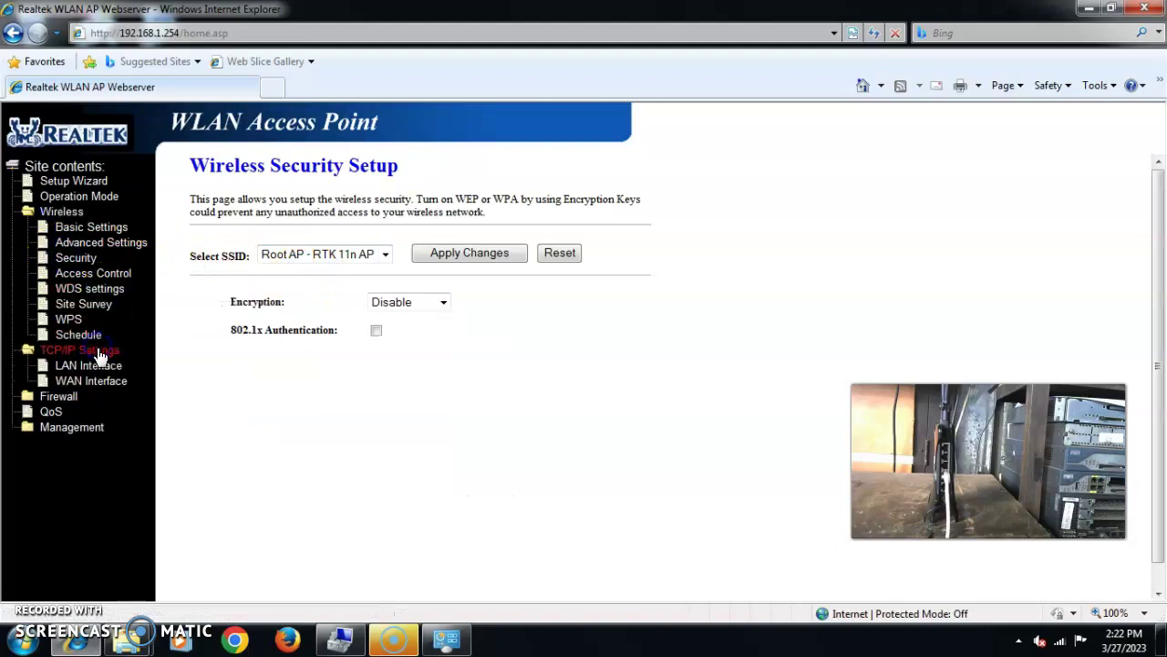
click(107, 367)
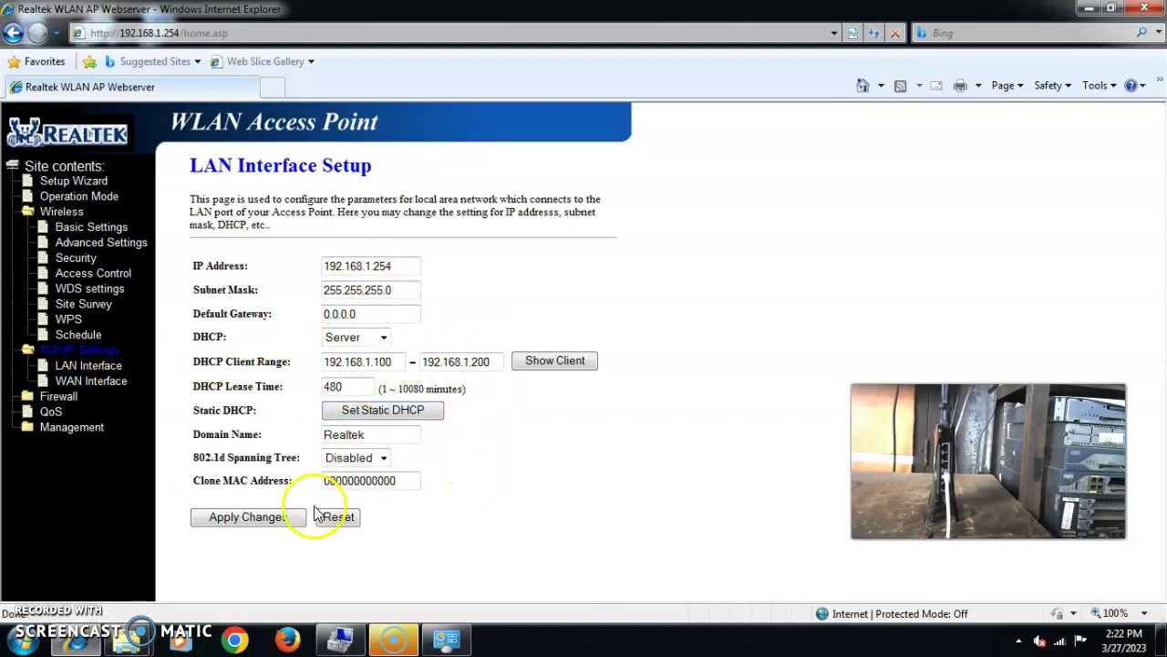
click(114, 383)
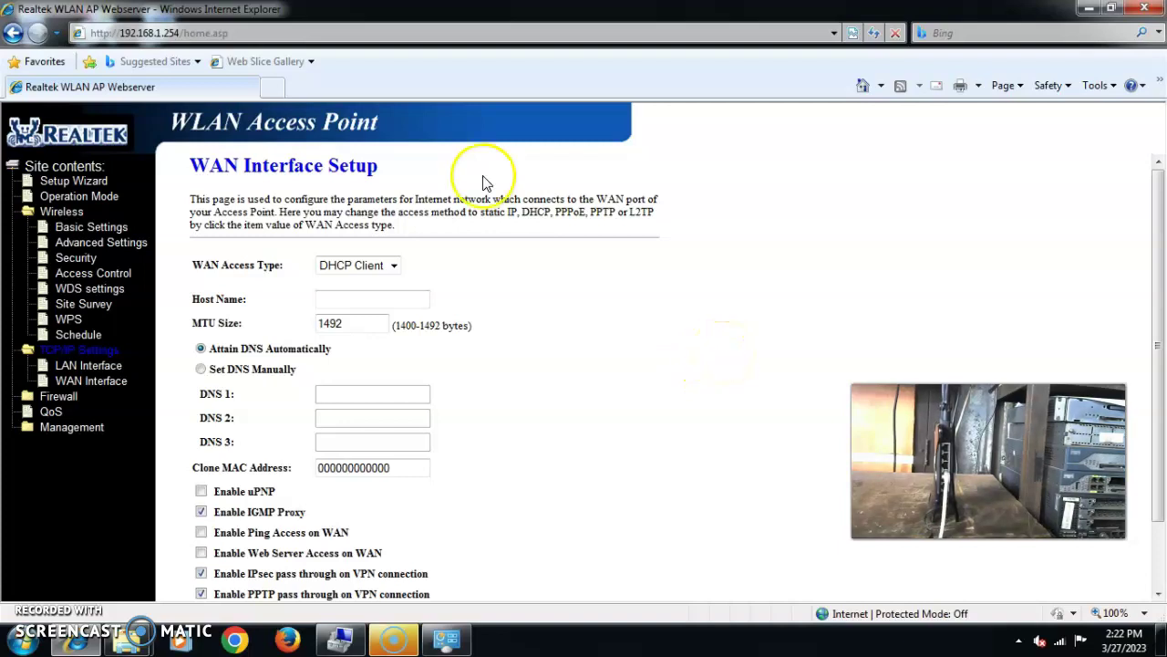
click(1113, 10)
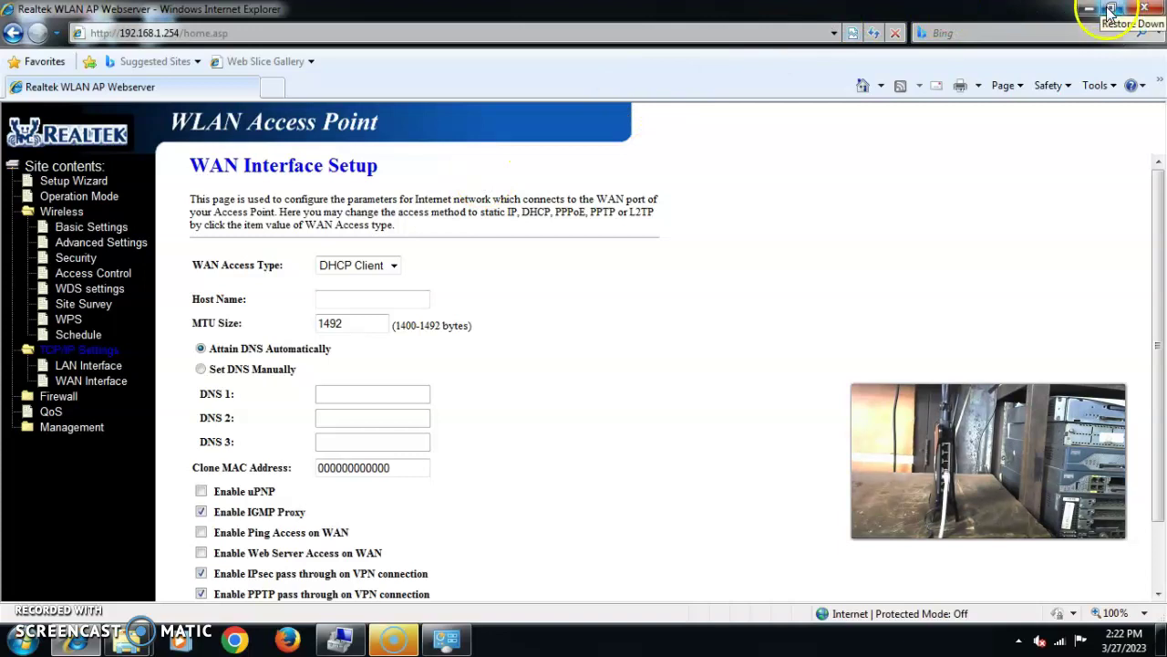